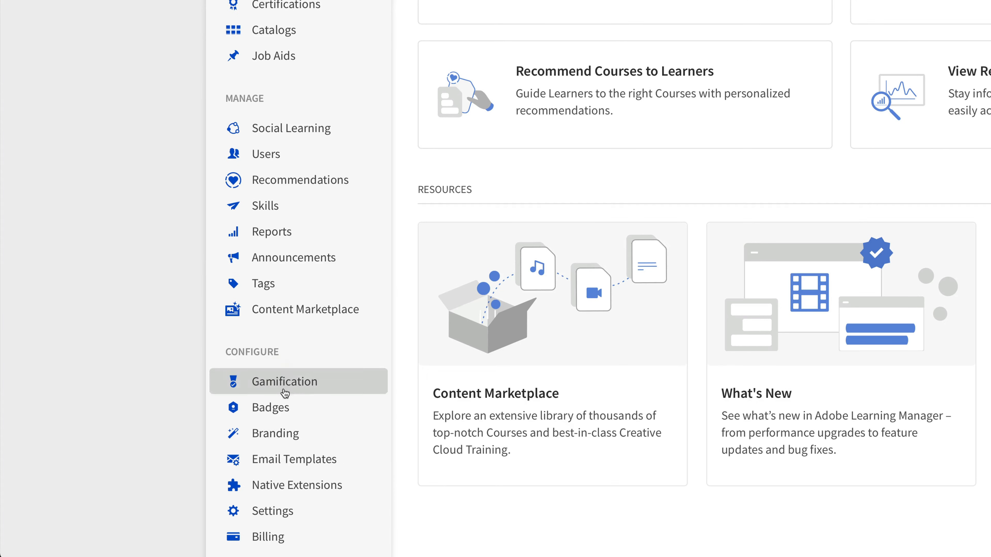
# Open the Branding settings and save the organization name as Growth Financial
pyautogui.click(286, 434)
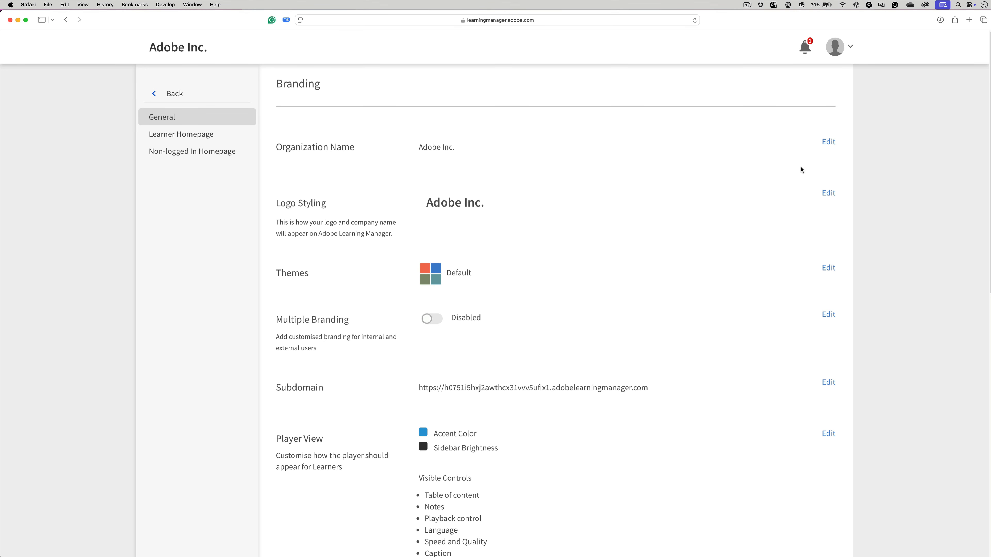
pyautogui.click(828, 143)
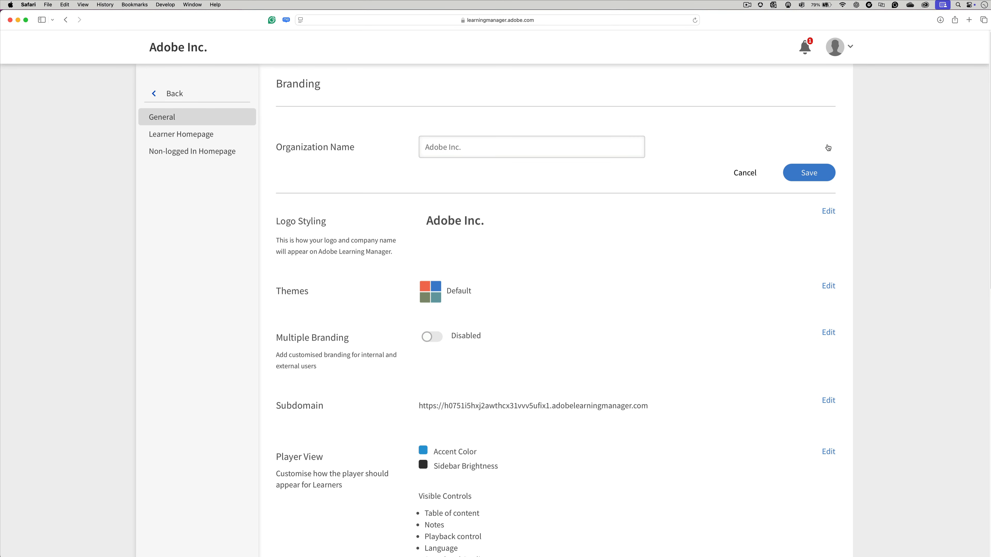
pyautogui.click(504, 153)
pyautogui.write('Growth Financial')
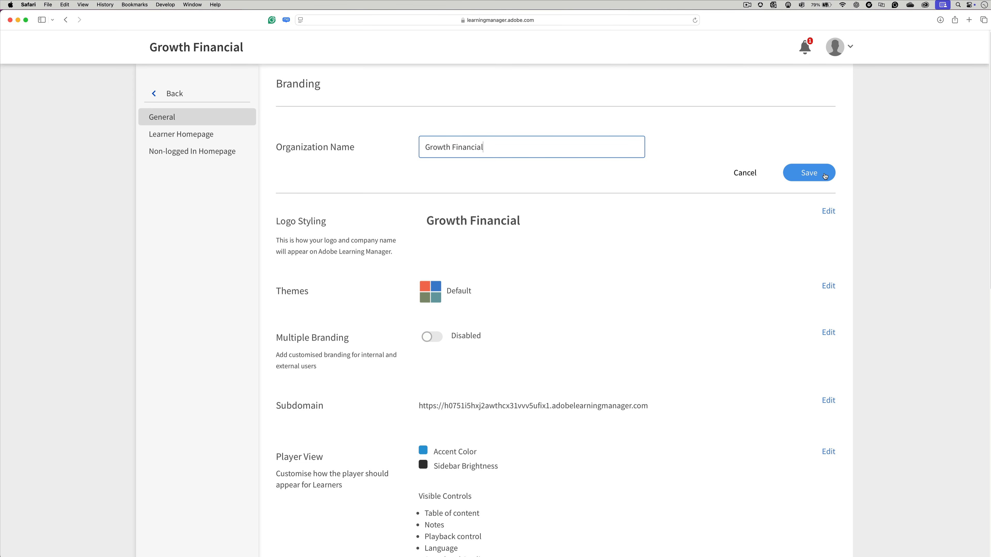
pyautogui.click(825, 176)
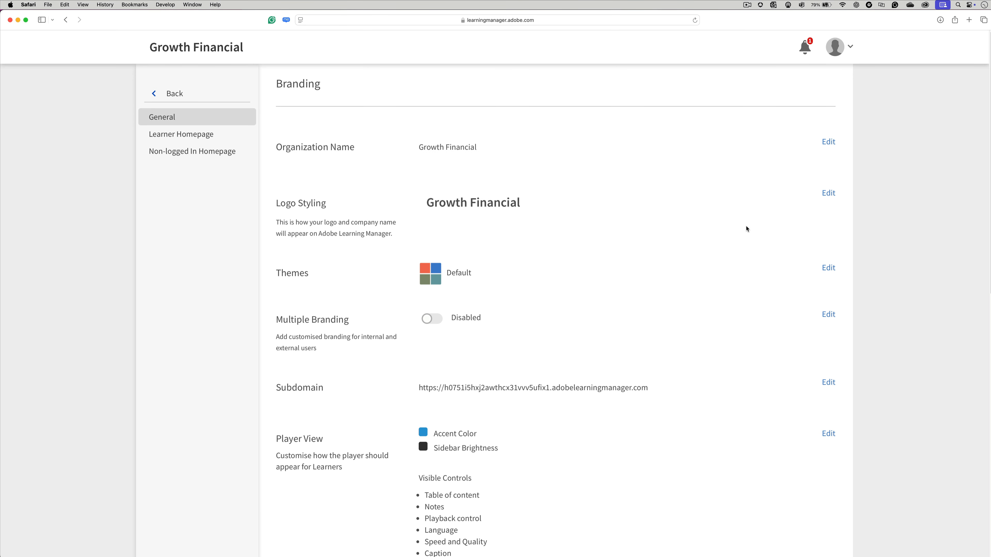
# Upload gowth-logo-light.png from Finder as the logo, set the header style to Only Logo Image, and save
pyautogui.click(828, 194)
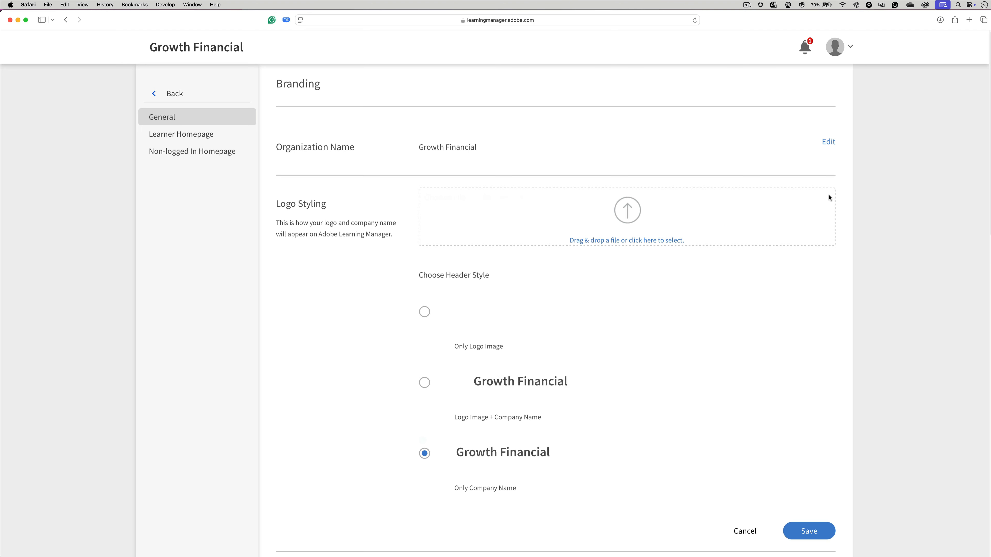
pyautogui.press('super+Tab')
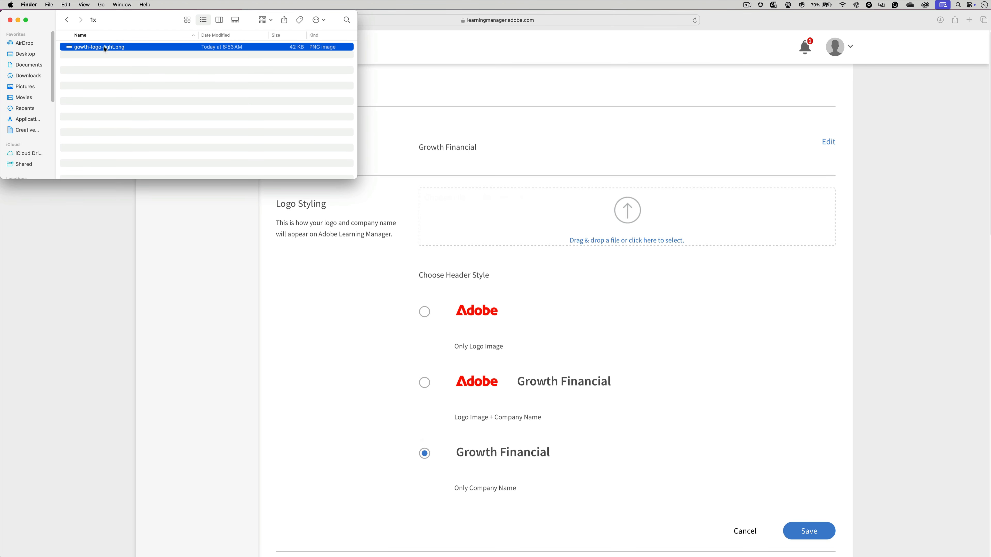
pyautogui.moveTo(105, 49); pyautogui.dragTo(624, 211)
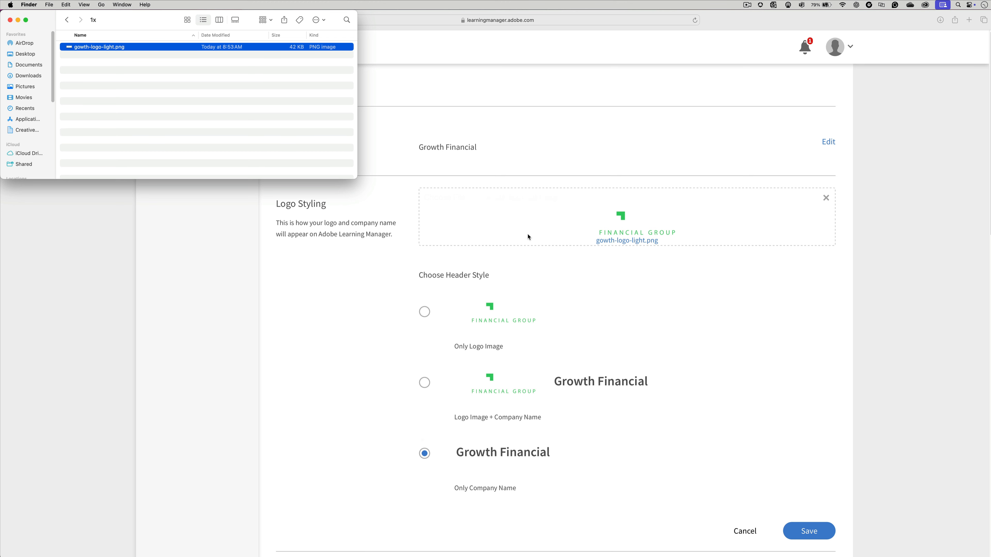
pyautogui.click(592, 314)
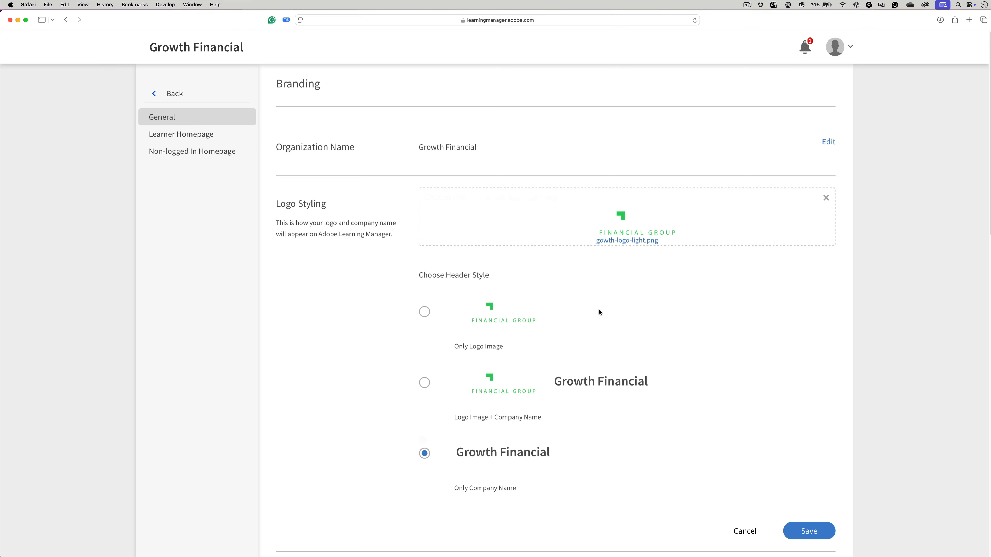
pyautogui.click(425, 312)
pyautogui.click(810, 532)
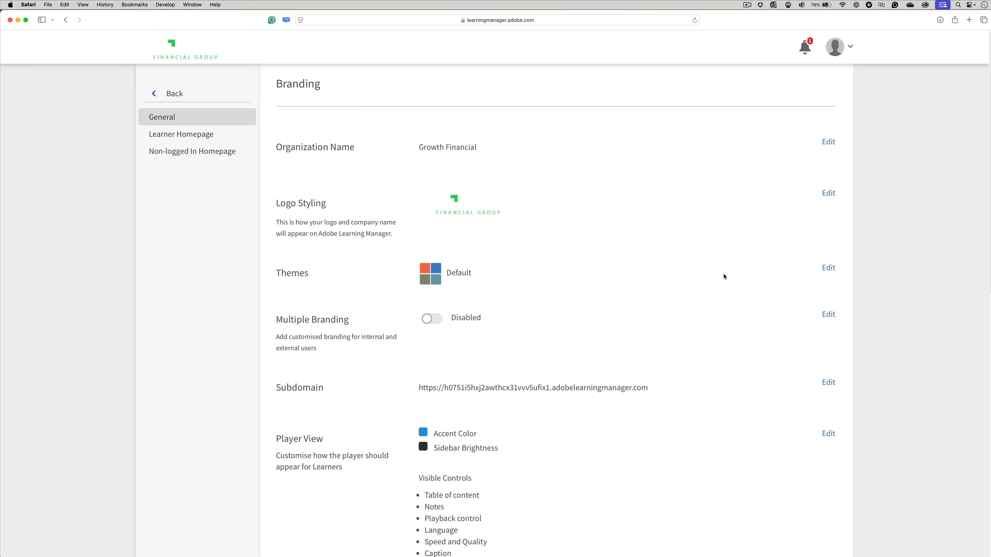
# Edit the Default theme and set its top bar color to black, #000000
pyautogui.click(829, 268)
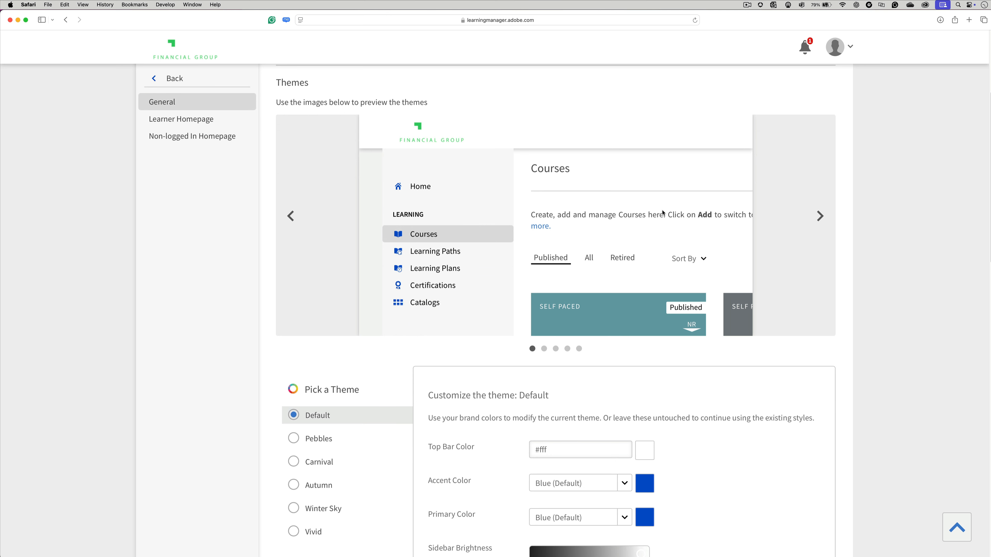
pyautogui.scroll(-2, 625, 209)
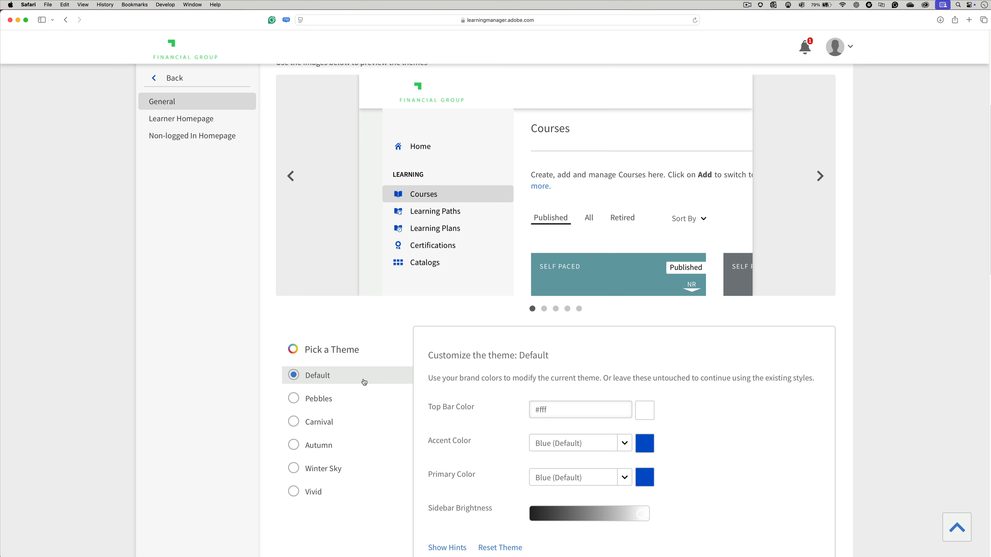
pyautogui.click(642, 416)
pyautogui.moveTo(681, 466); pyautogui.dragTo(715, 501)
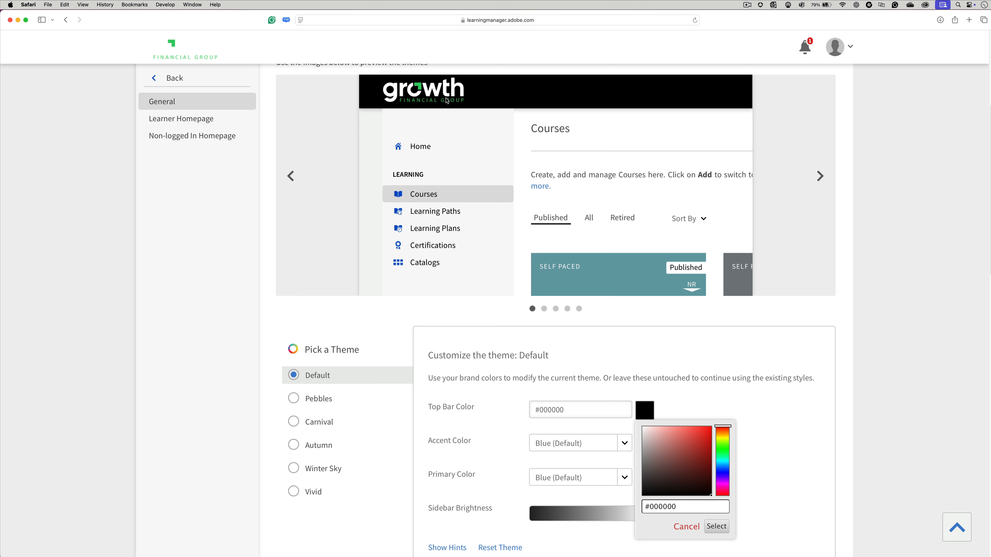
pyautogui.click(755, 417)
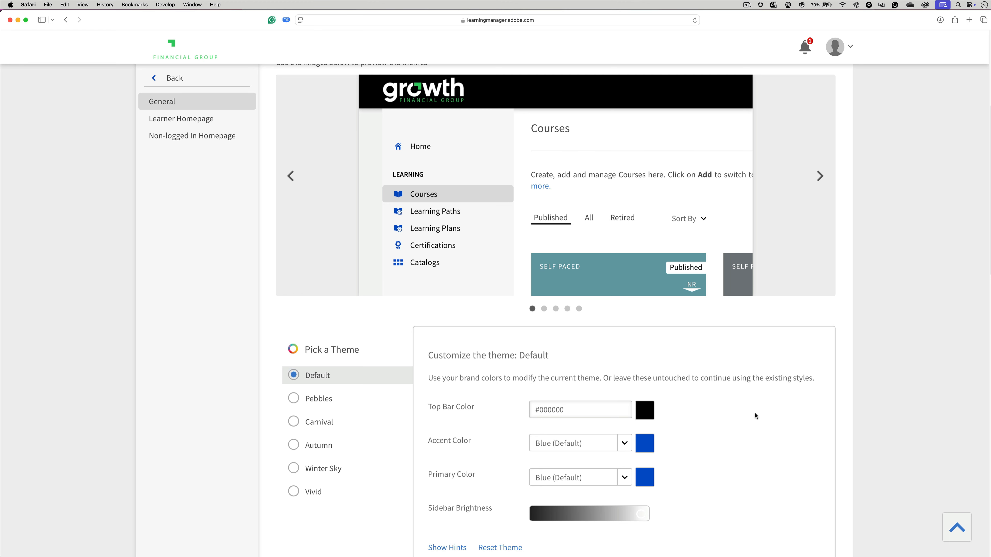
# Set the Default theme's accent color to Green and its primary color to Dark Grey
pyautogui.click(623, 443)
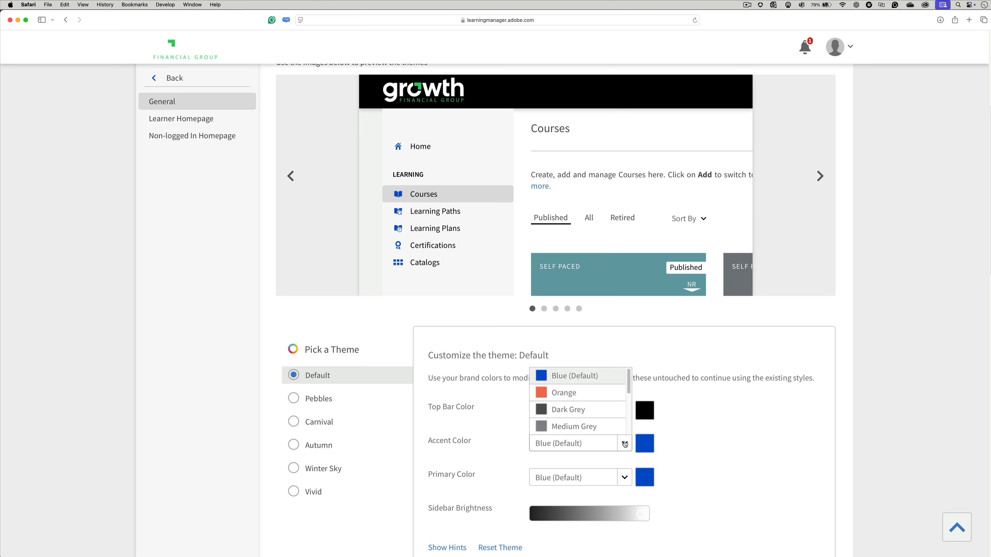
pyautogui.scroll(-4, 620, 405)
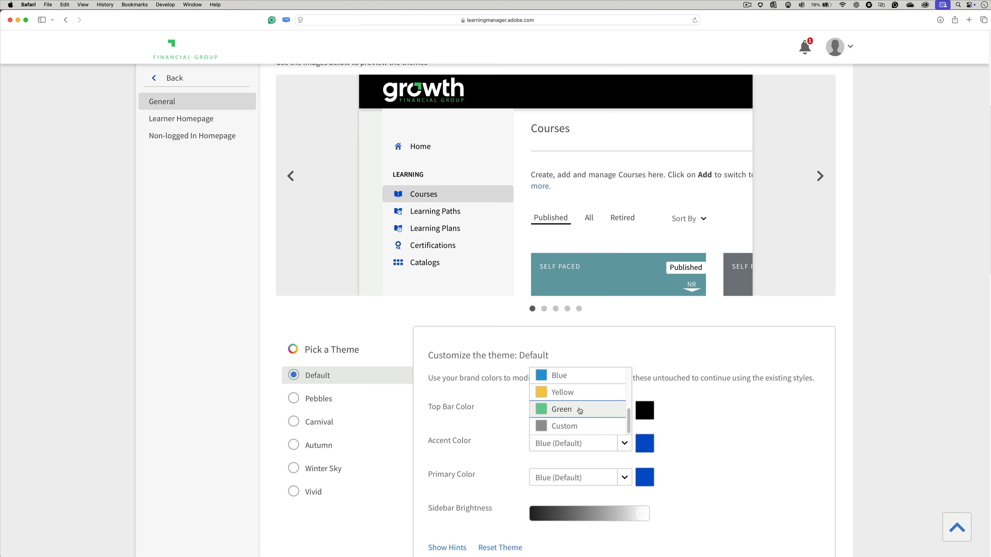
pyautogui.click(580, 408)
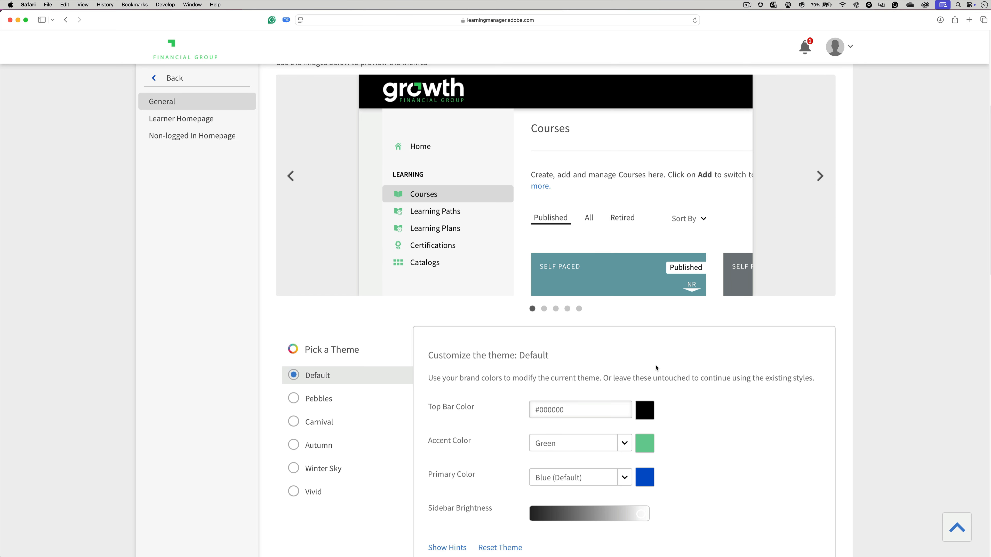
pyautogui.scroll(-3, 656, 368)
pyautogui.click(624, 369)
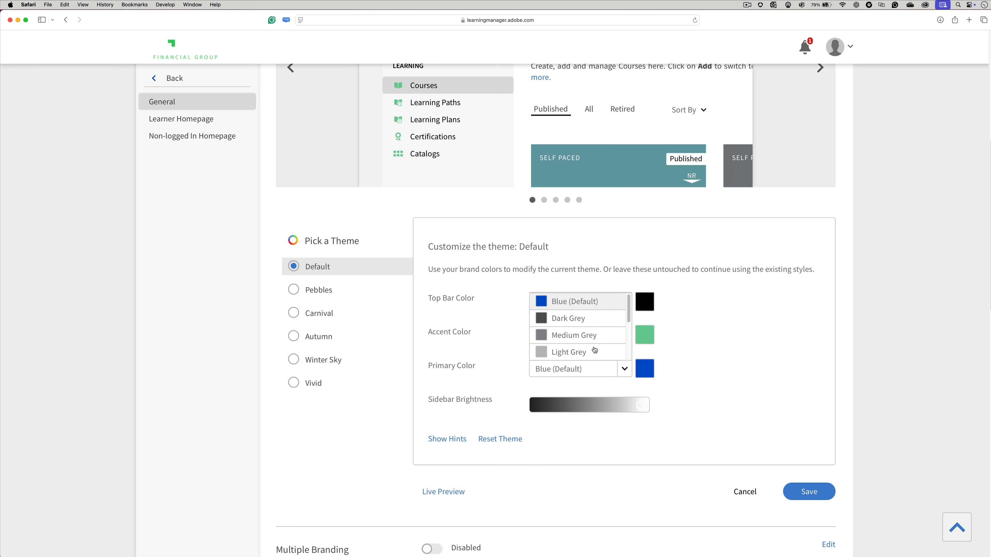
pyautogui.click(562, 318)
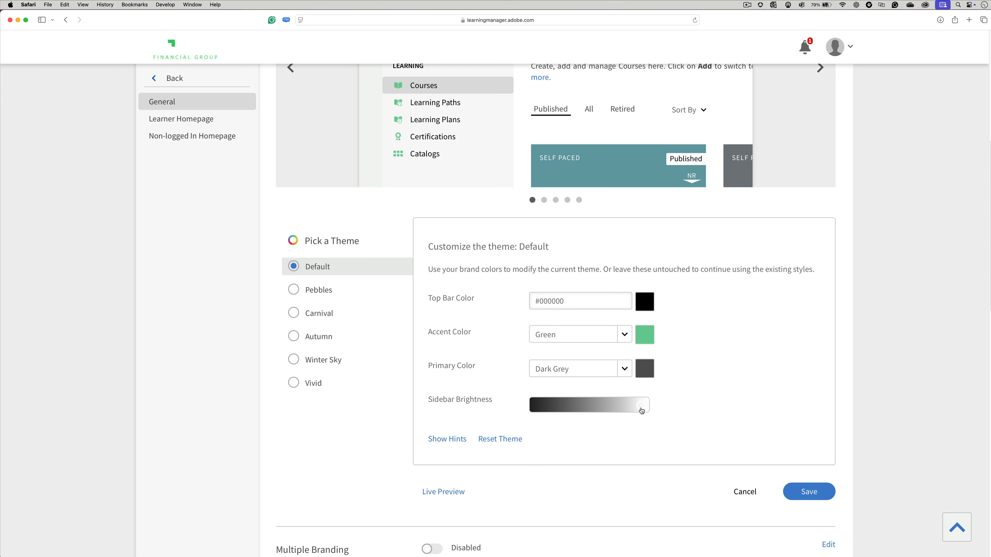
# Try out the theme's sidebar brightness, leave it at the lightest end, and save the theme
pyautogui.moveTo(641, 407); pyautogui.dragTo(641, 407)
pyautogui.scroll(1, 724, 357)
pyautogui.scroll(3, 724, 360)
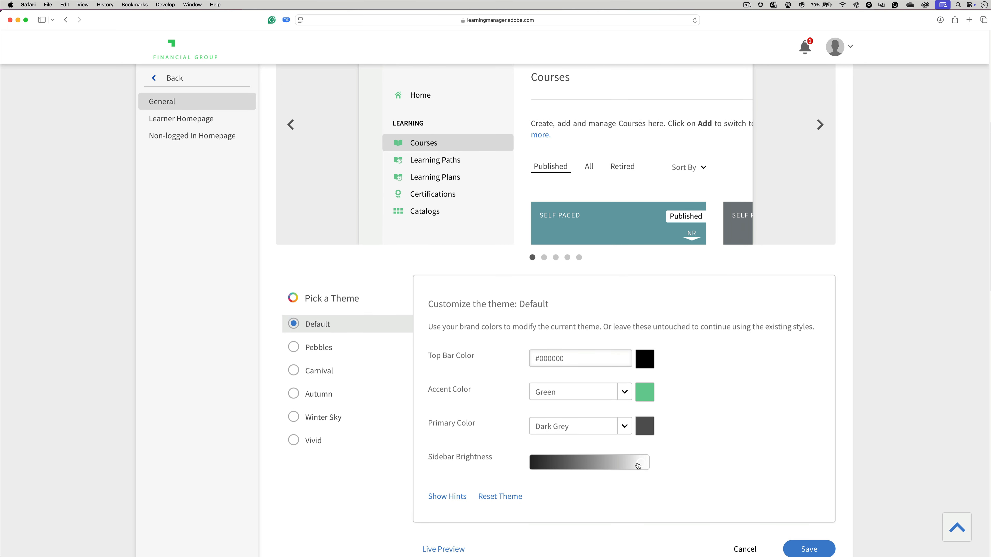
pyautogui.moveTo(638, 466)
pyautogui.mouseDown()
pyautogui.moveTo(556, 465)
pyautogui.moveTo(641, 468)
pyautogui.mouseUp()
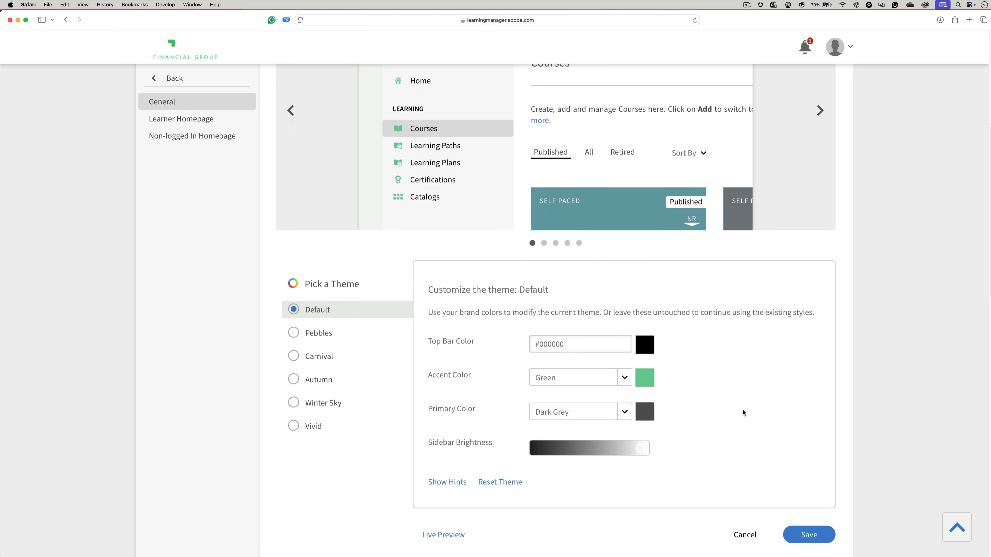
pyautogui.scroll(-3, 743, 413)
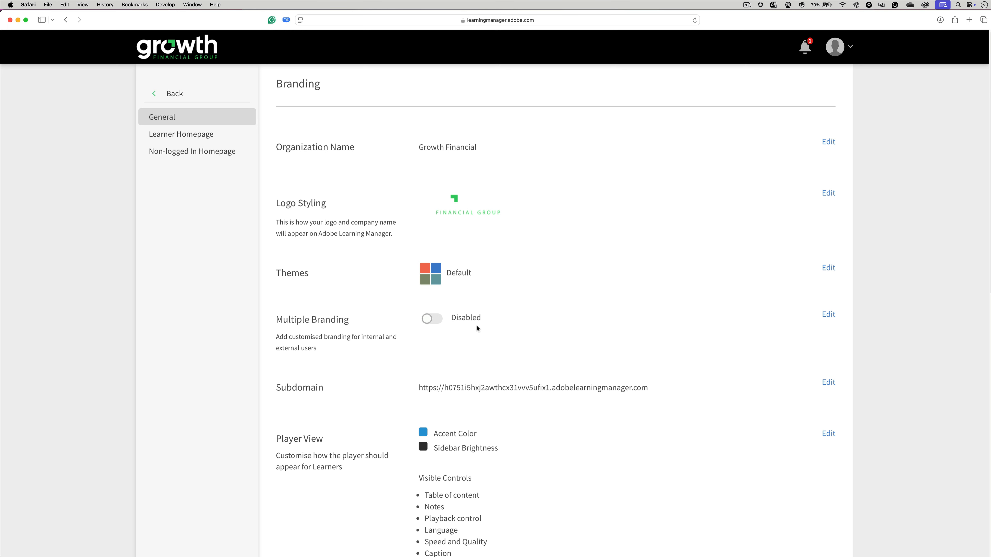
# Change the subdomain to growthfinancial and save it
pyautogui.scroll(-5, 873, 350)
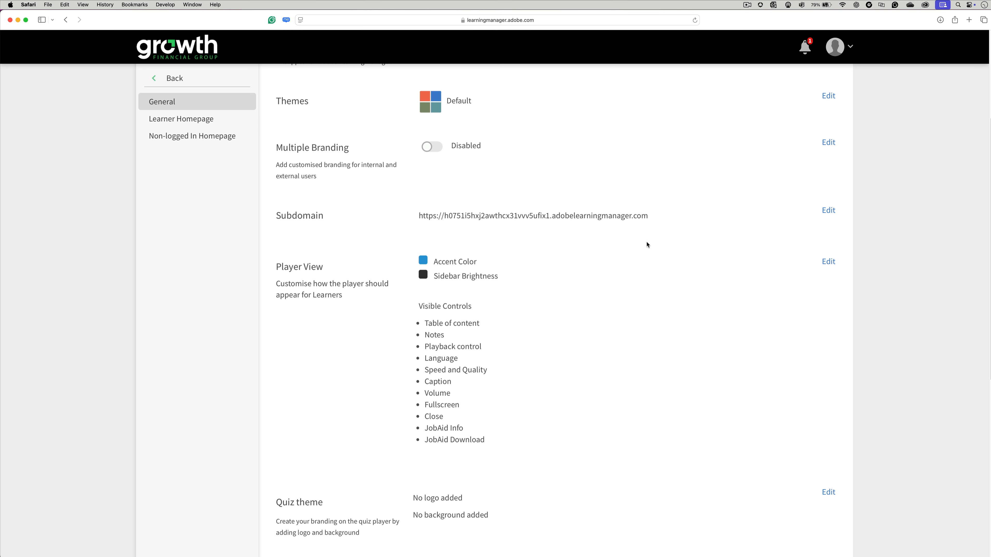
pyautogui.click(830, 211)
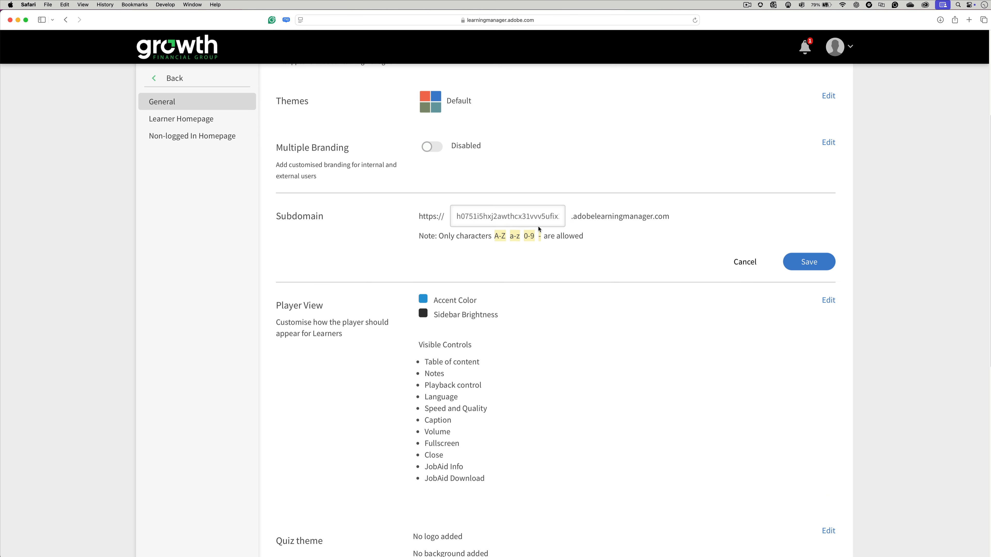
pyautogui.moveTo(454, 216); pyautogui.dragTo(798, 224)
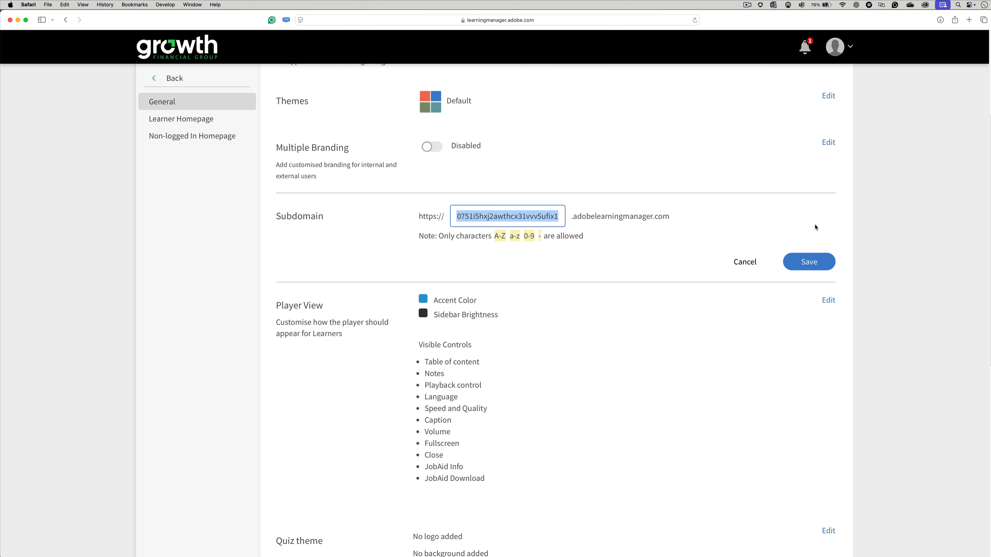
pyautogui.write('growthfinancial')
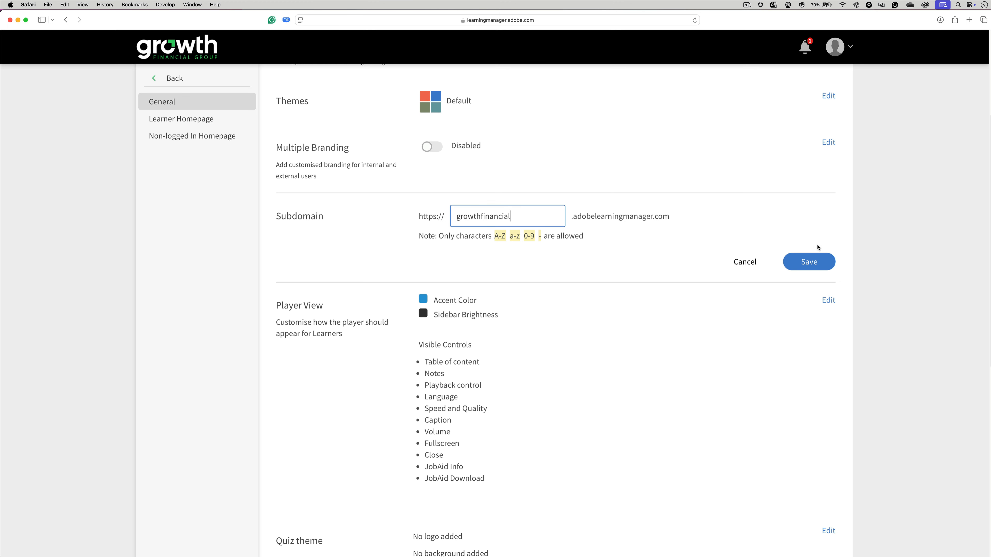
pyautogui.click(809, 261)
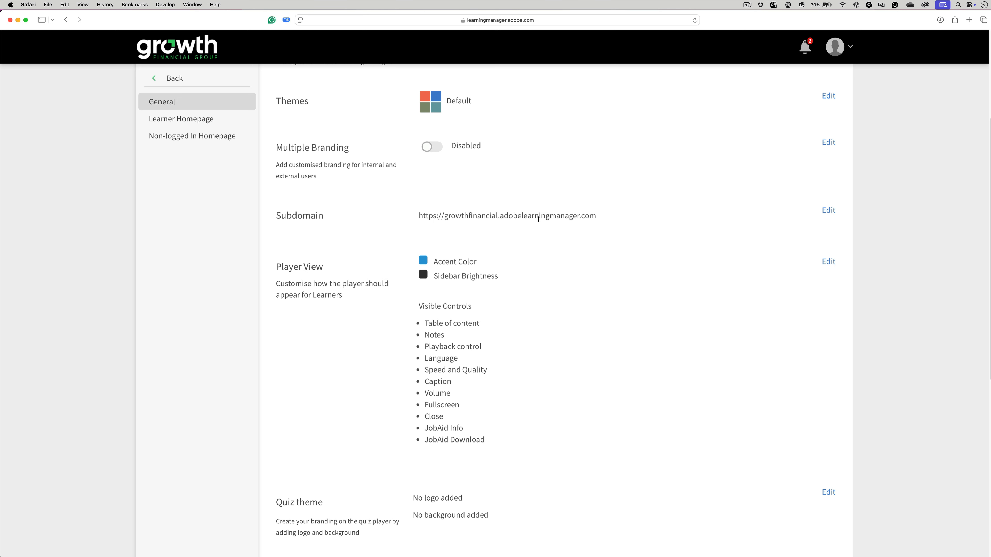
# Edit the Player View and set the player's accent color to Green
pyautogui.scroll(-1, 539, 224)
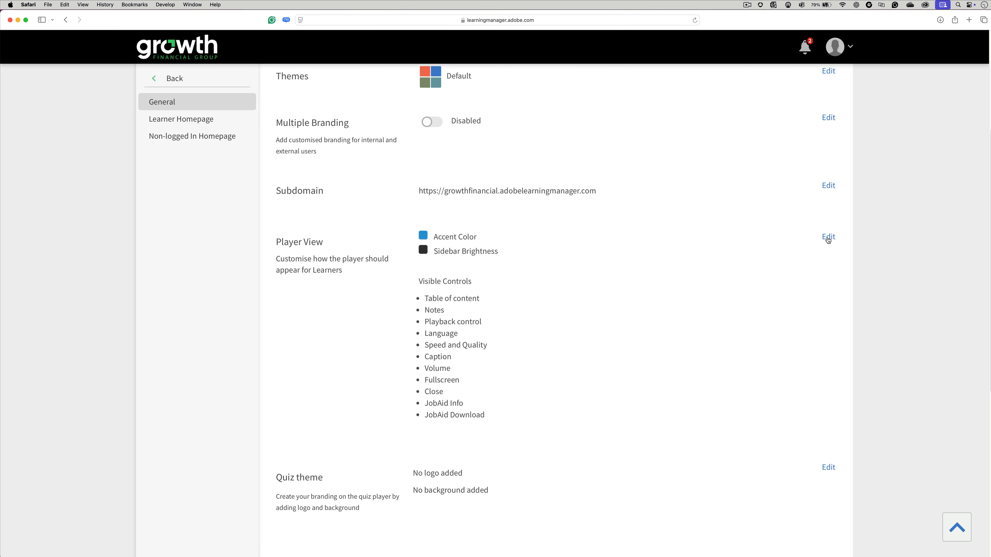
pyautogui.click(828, 238)
pyautogui.scroll(-4, 863, 276)
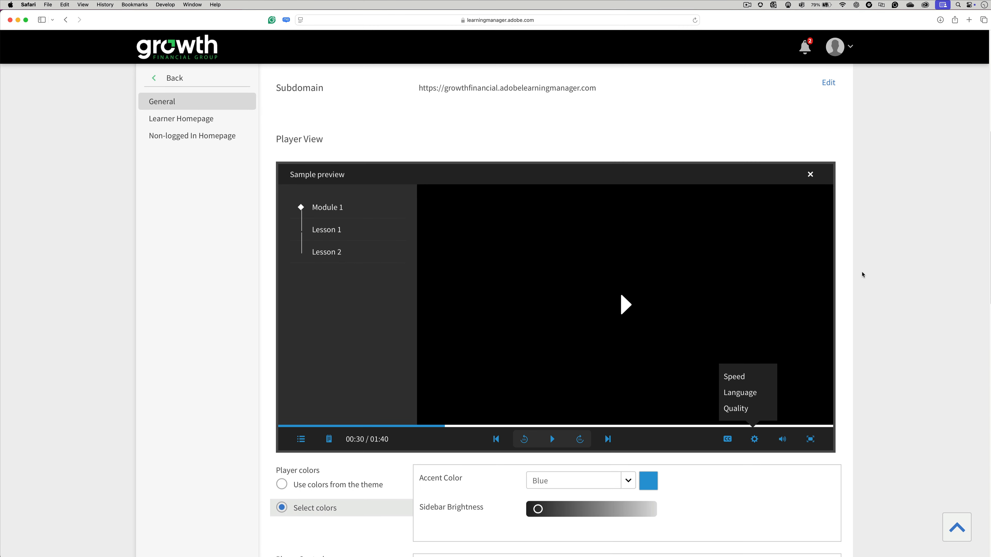
pyautogui.scroll(-2, 863, 275)
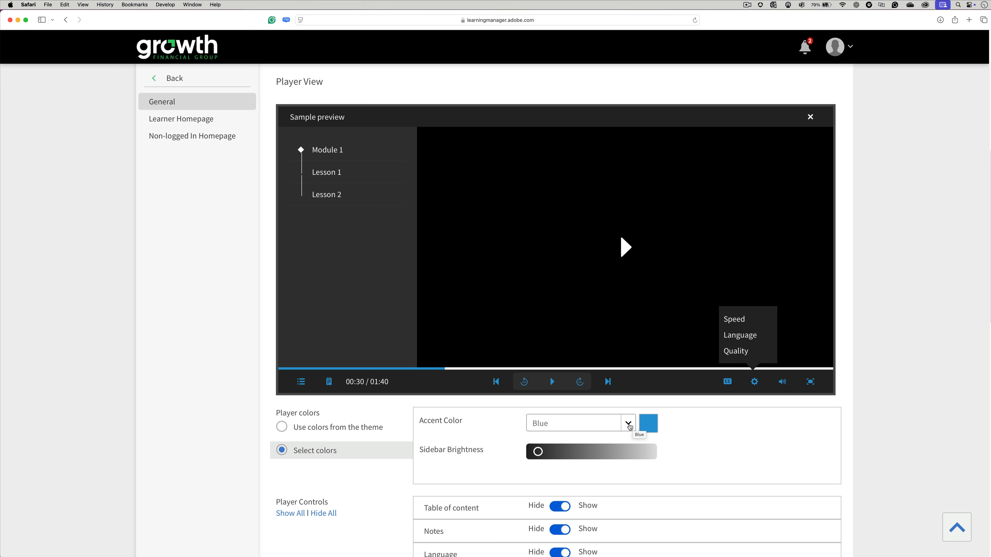
pyautogui.click(628, 424)
pyautogui.scroll(-2, 591, 391)
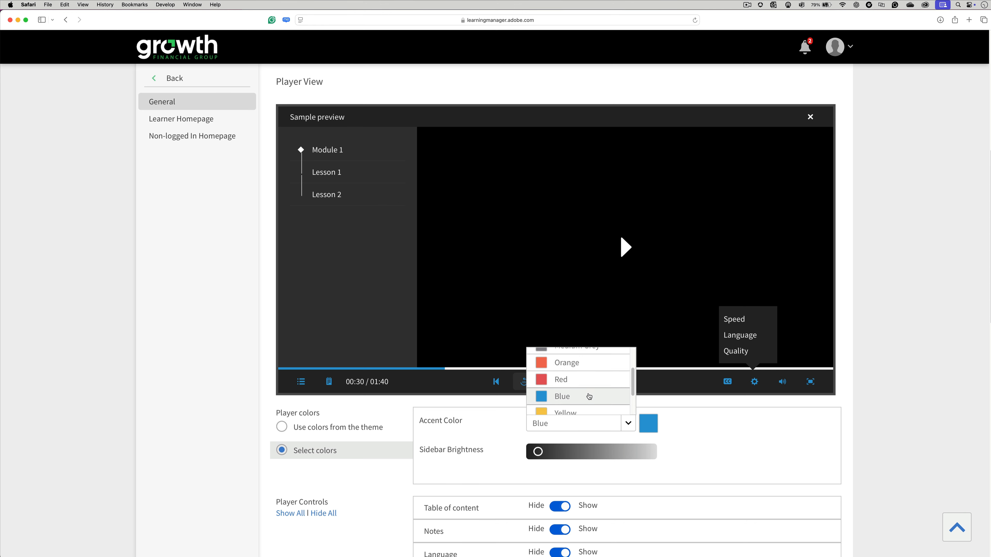
pyautogui.scroll(-2, 589, 397)
pyautogui.click(589, 390)
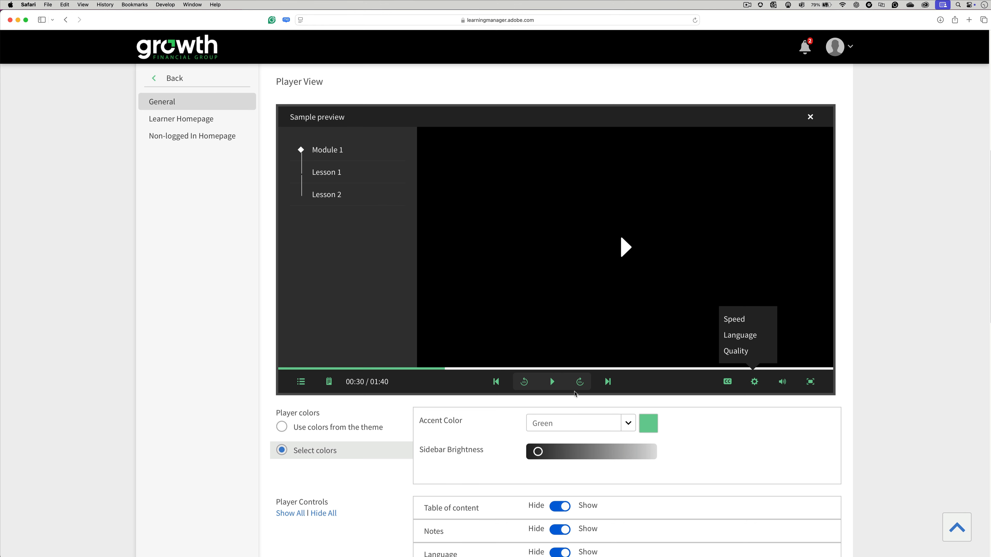
# Try out the player's sidebar brightness, leave it near the dark end, and review the Player Controls visibility options
pyautogui.scroll(-2, 703, 431)
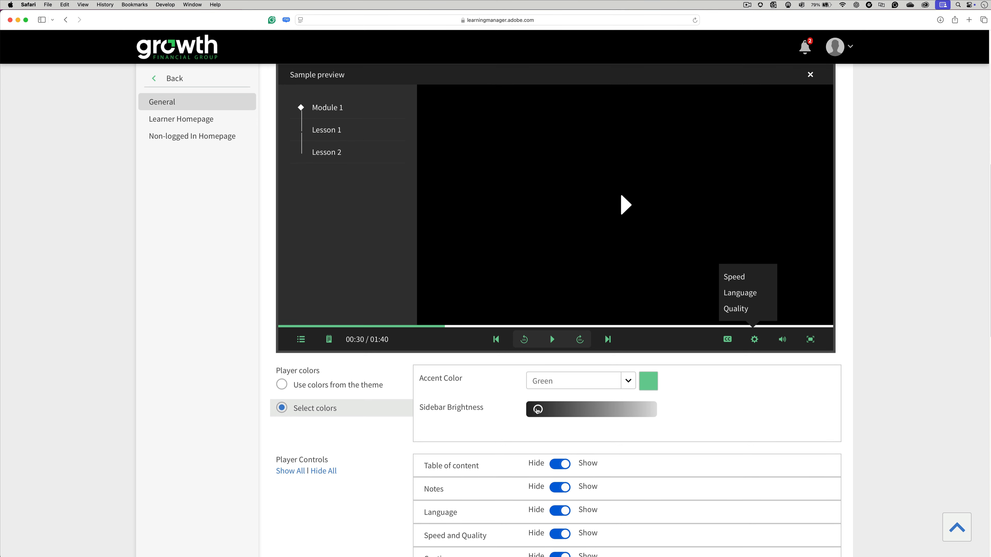
pyautogui.moveTo(537, 410)
pyautogui.mouseDown()
pyautogui.moveTo(626, 414)
pyautogui.moveTo(534, 412)
pyautogui.mouseUp()
pyautogui.scroll(-5, 717, 398)
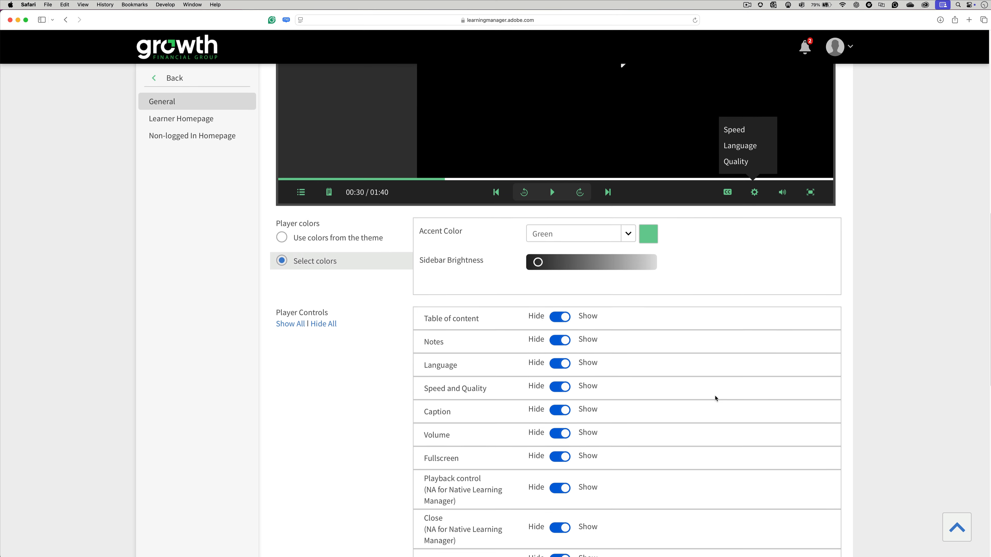
pyautogui.scroll(-3, 716, 399)
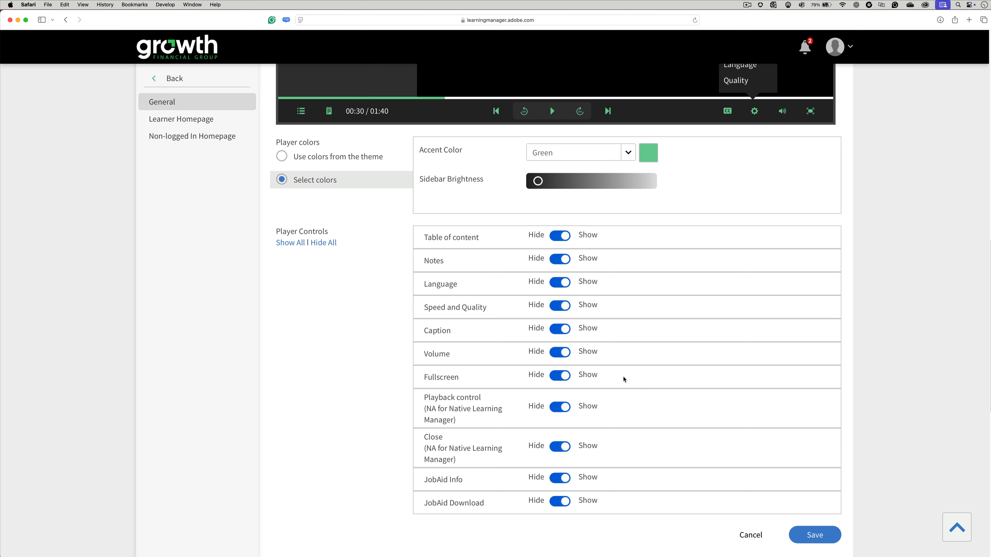
# Try hiding all player controls in the preview, and set them all to Show again
pyautogui.click(316, 245)
pyautogui.scroll(5, 389, 280)
pyautogui.scroll(-2, 389, 280)
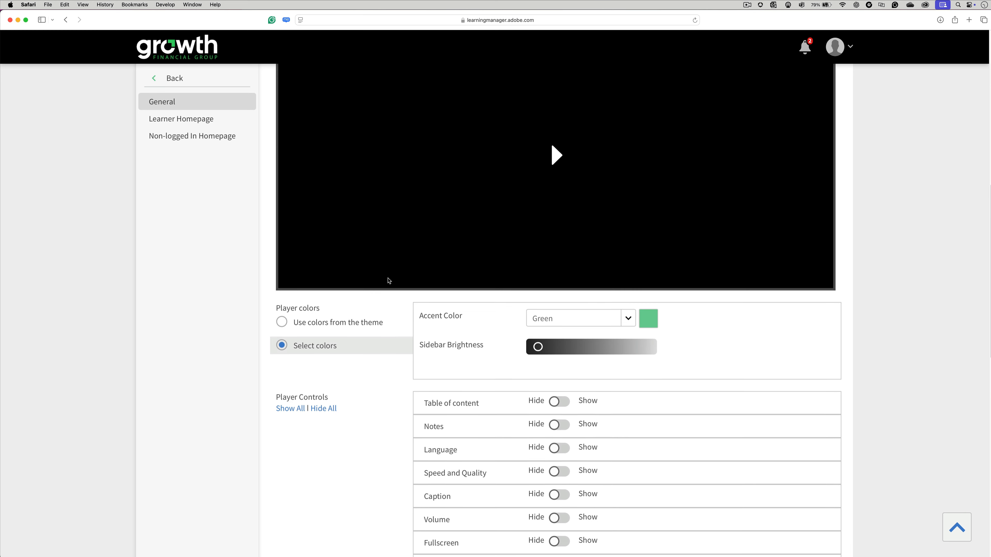
pyautogui.click(297, 358)
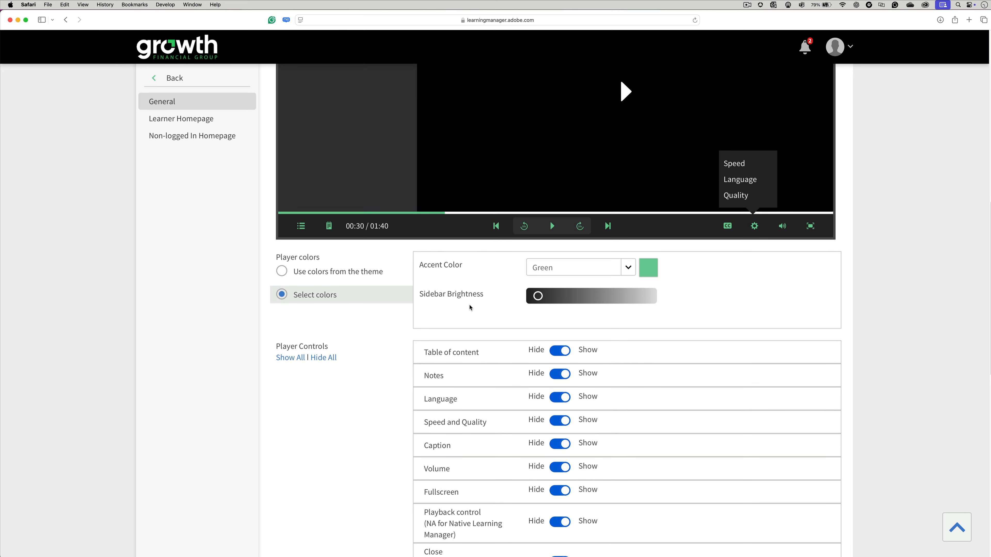
# Check the full list of player controls and save the Player View settings
pyautogui.scroll(-2, 471, 309)
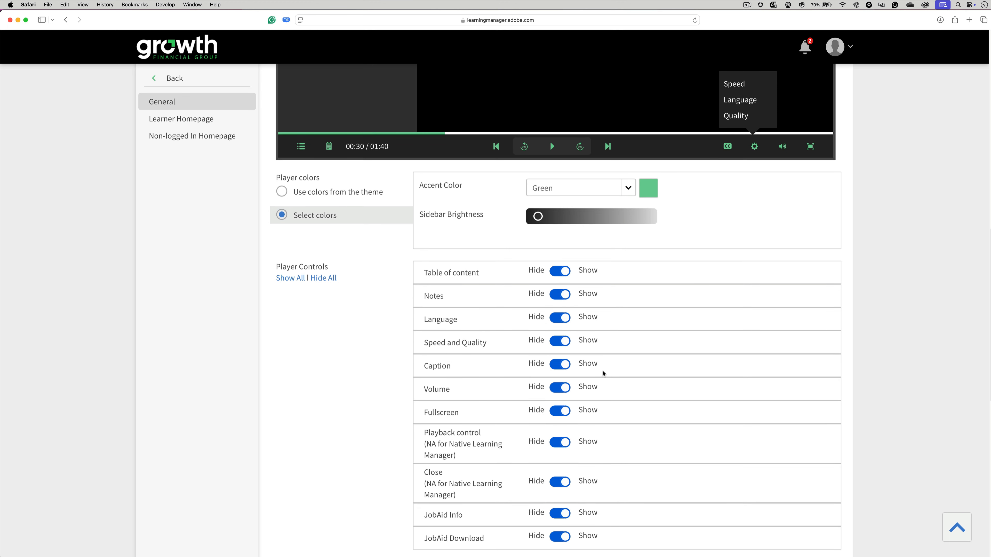
pyautogui.scroll(-5, 777, 403)
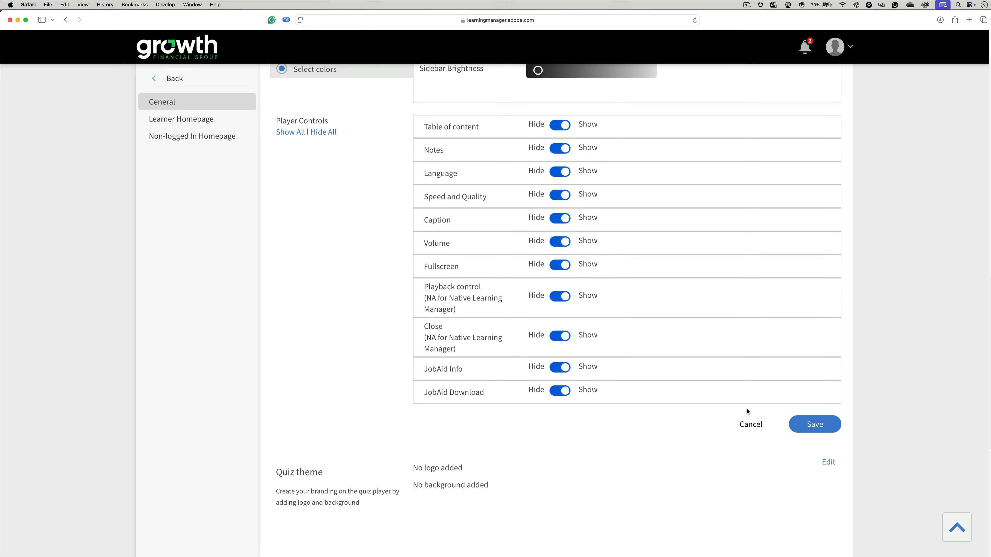
pyautogui.click(828, 425)
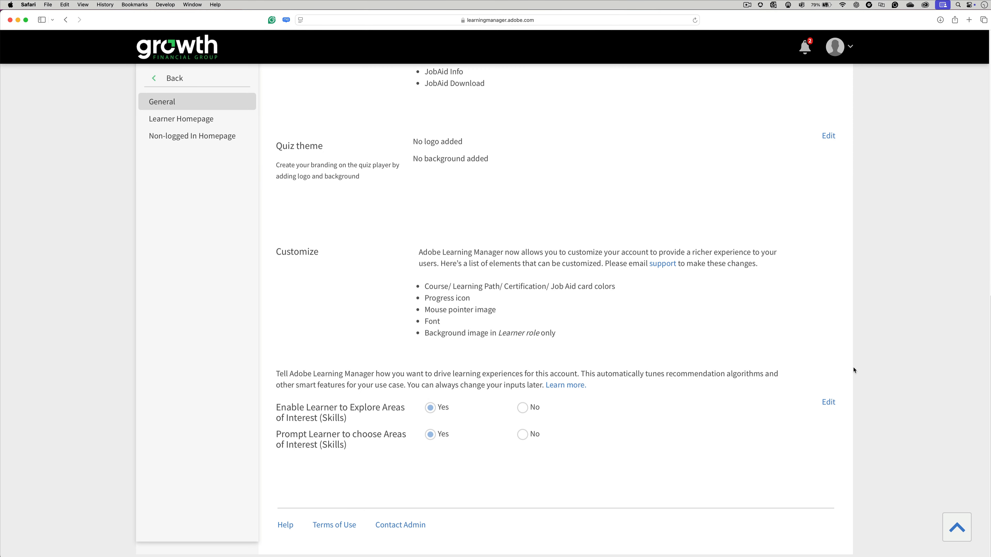
# Edit the Quiz theme, add gowth-logo-light.png as its logo without a background, and upload it
pyautogui.scroll(5, 436, 204)
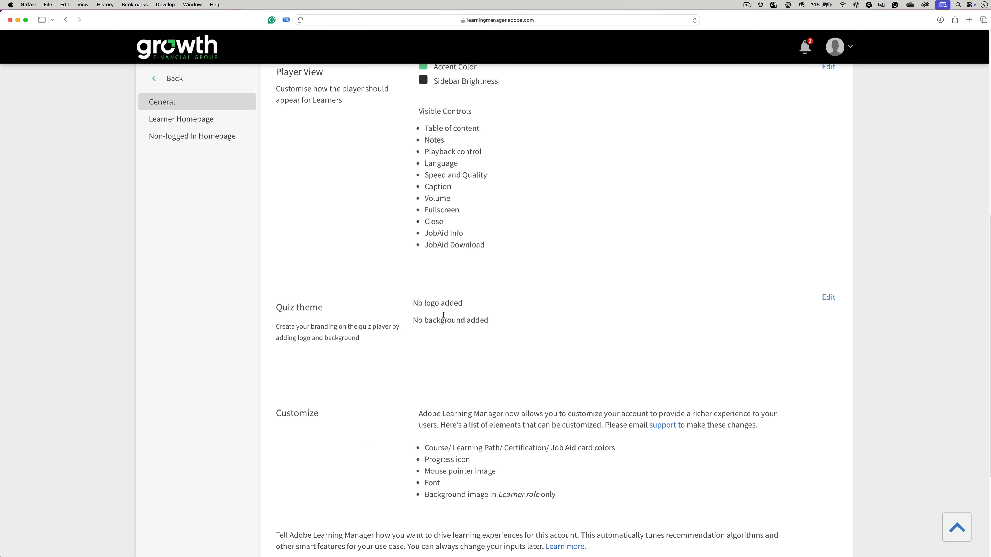
pyautogui.click(828, 298)
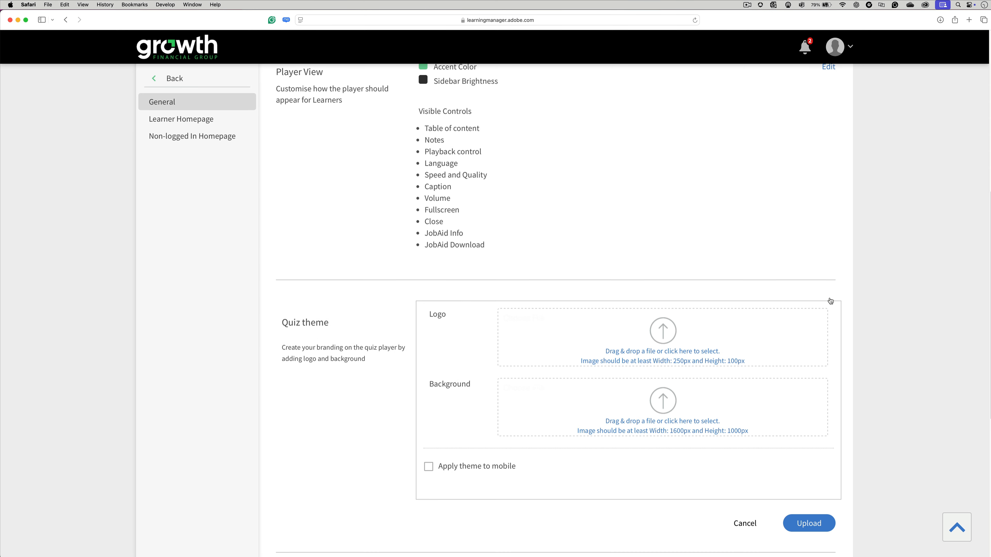
pyautogui.click(669, 351)
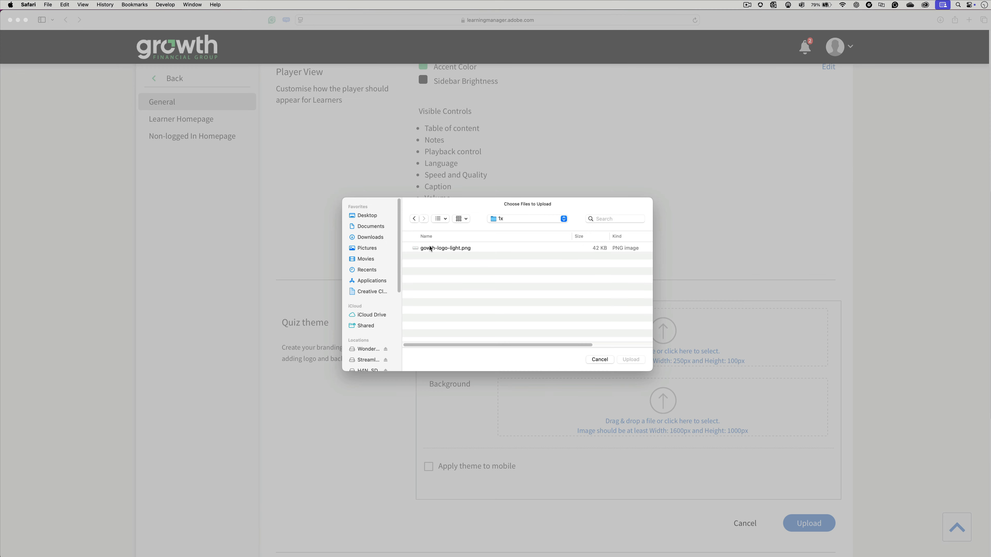
pyautogui.doubleClick(444, 249)
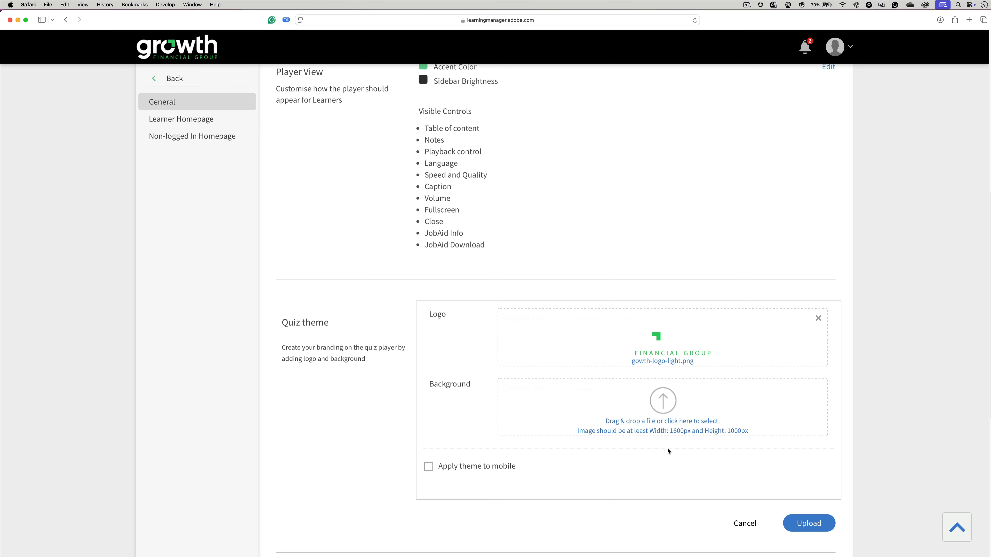
pyautogui.scroll(-2, 695, 458)
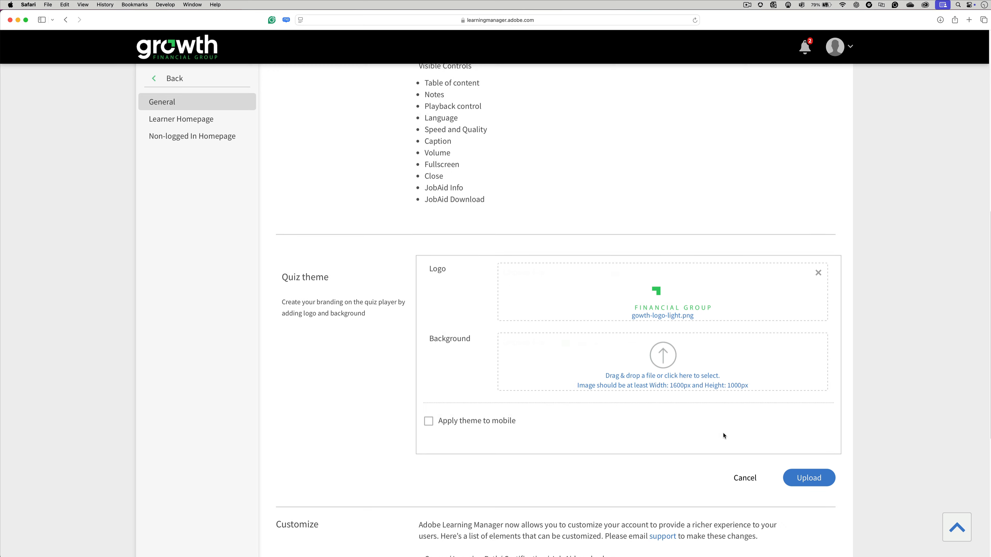
pyautogui.click(802, 479)
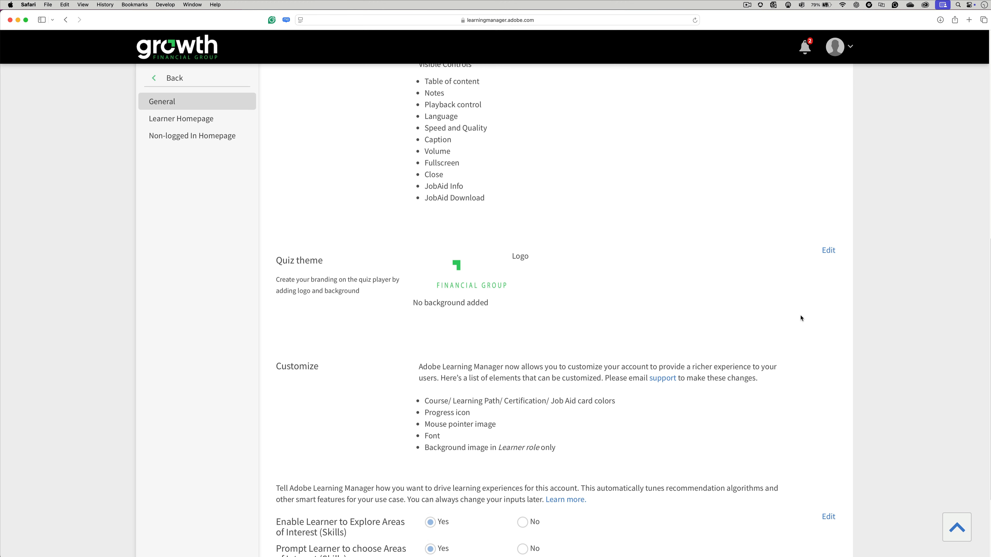
# Review the remaining branding settings and return to the administrator home page
pyautogui.scroll(-3, 800, 318)
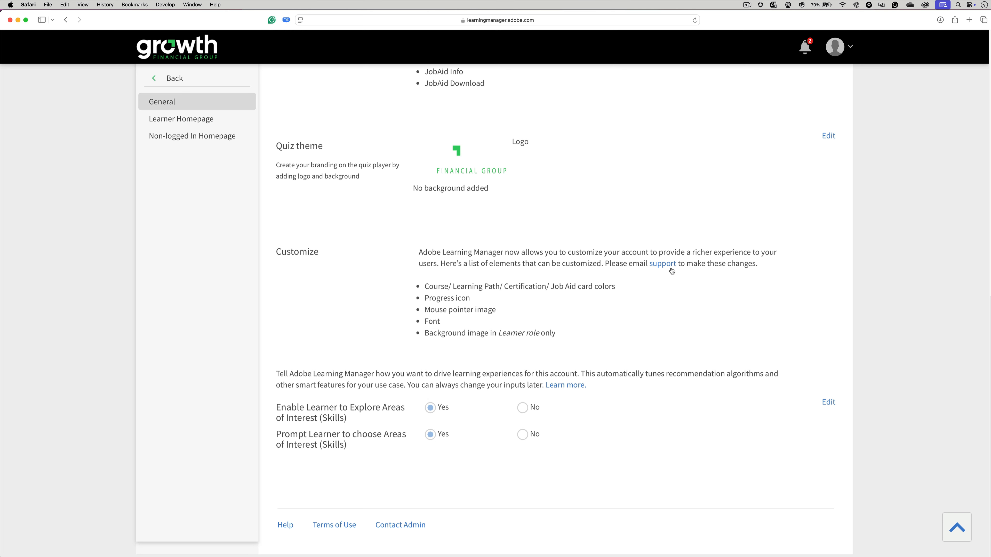
pyautogui.scroll(15, 676, 309)
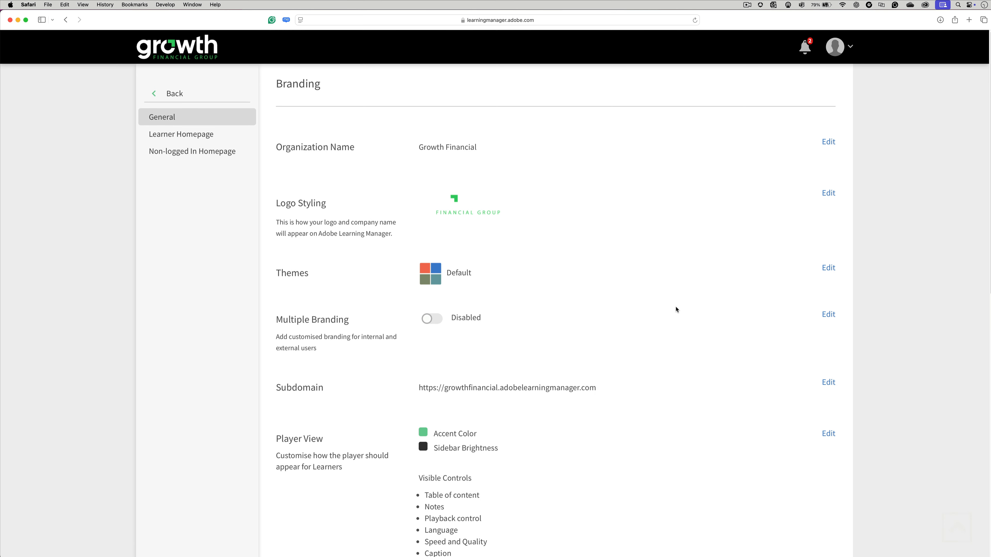
pyautogui.click(168, 94)
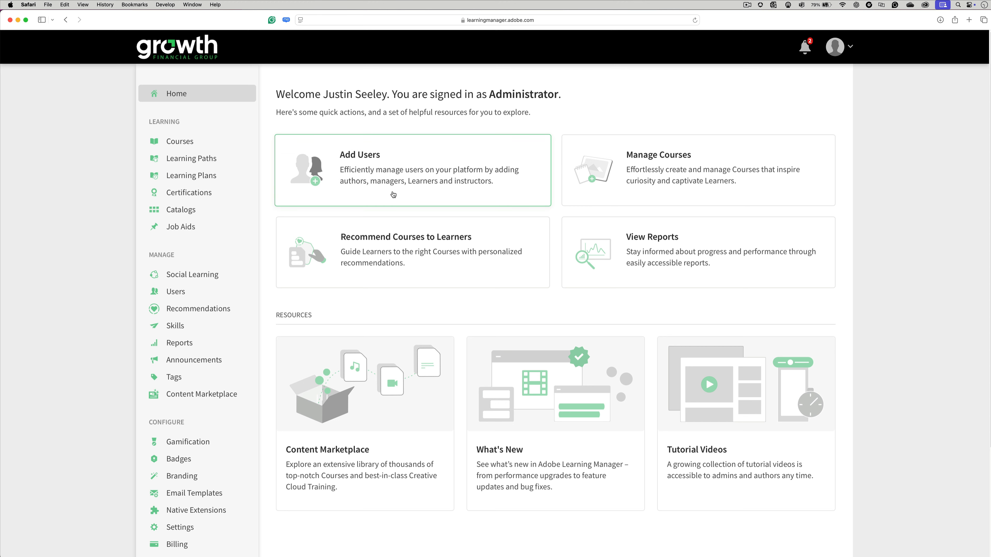